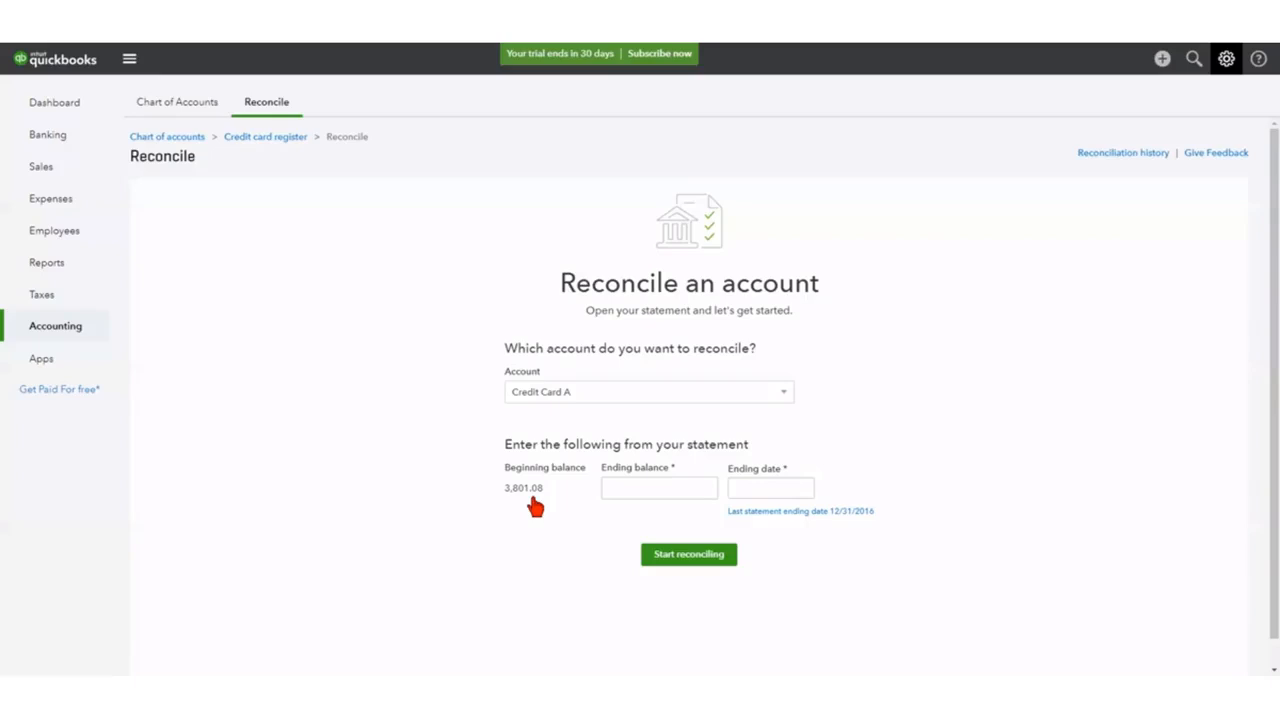
- Start reconciling Credit Card A with an ending balance of 1,045.18 and an ending date of 01/31/2017
click(659, 486)
text(10)
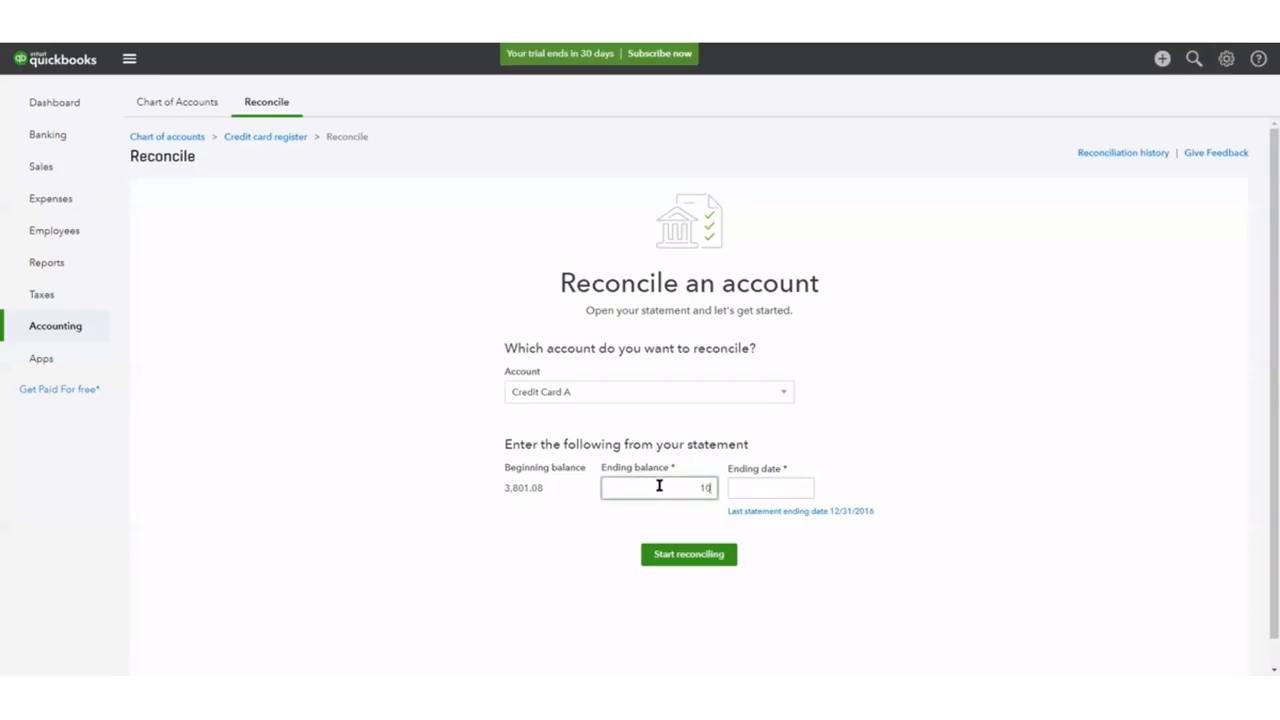
text(45.18)
click(803, 489)
click(744, 321)
click(744, 321)
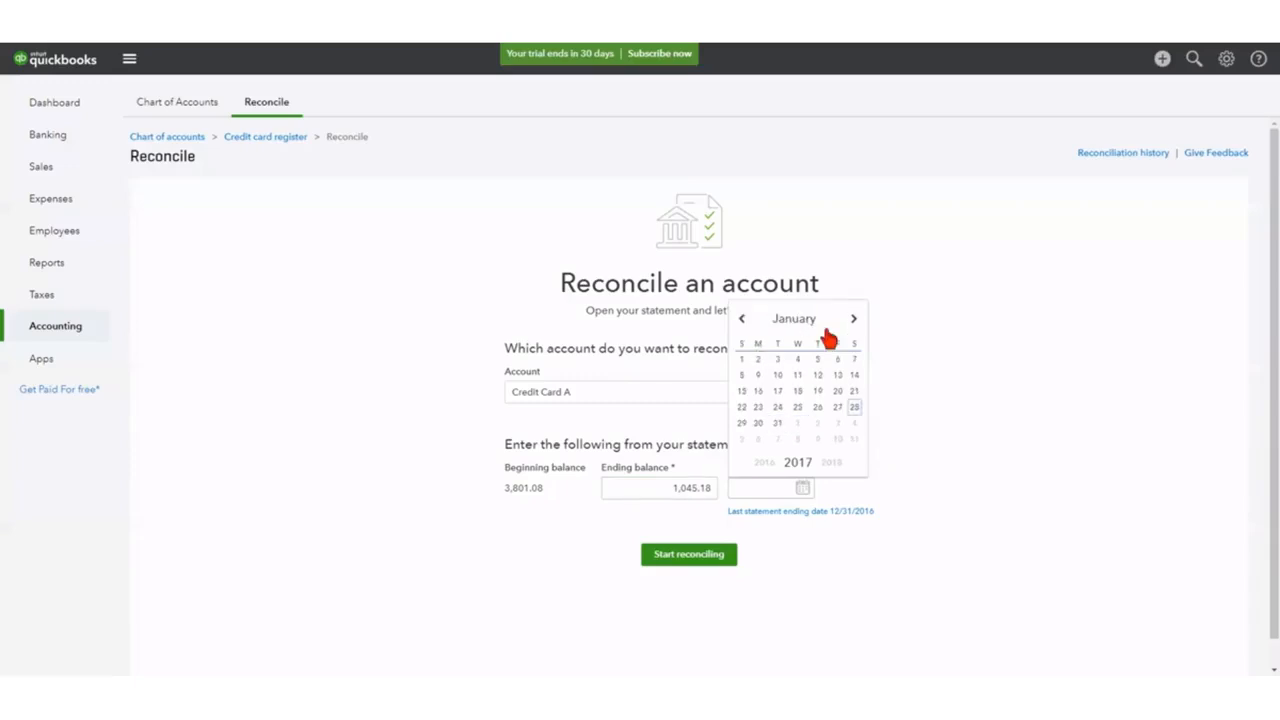
click(778, 422)
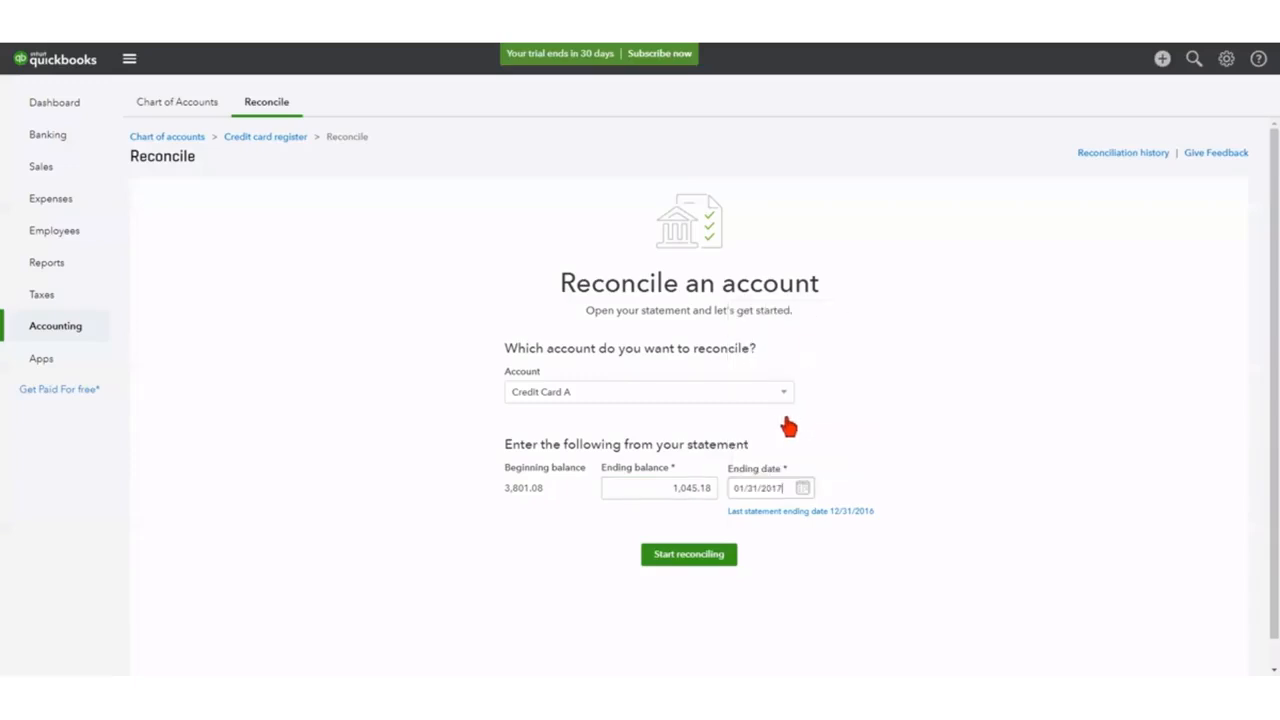
click(697, 553)
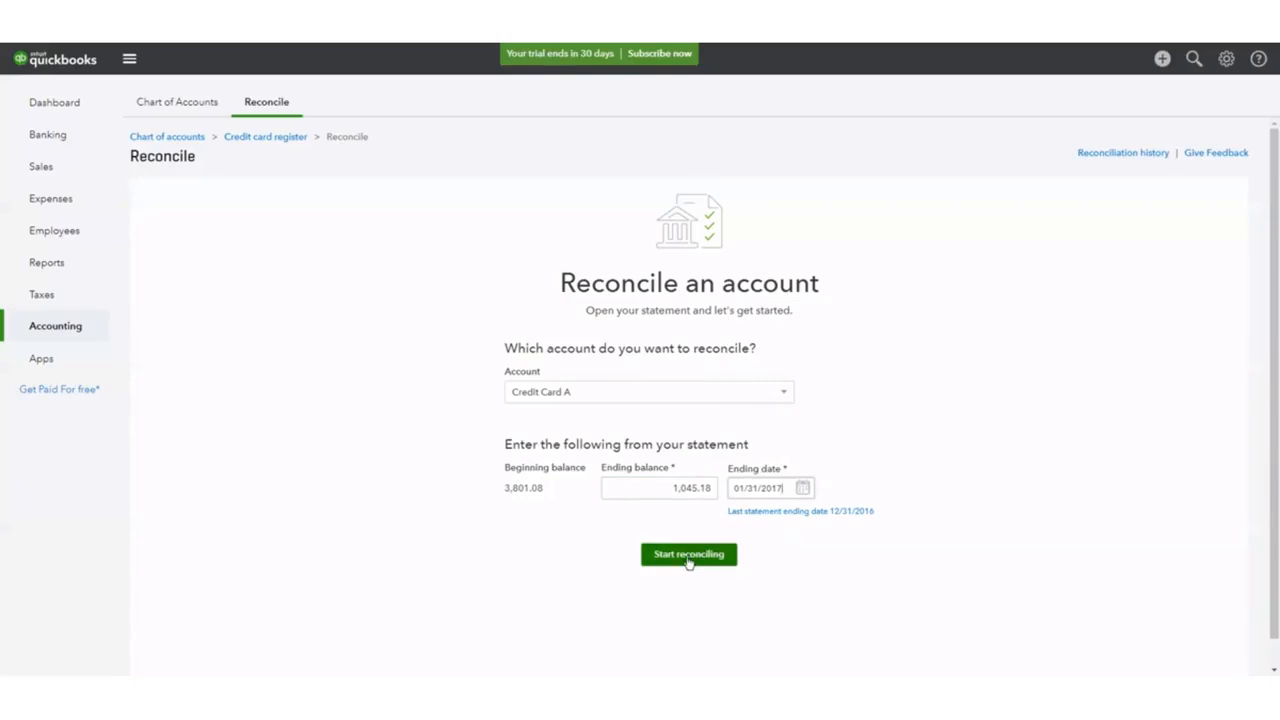
click(688, 558)
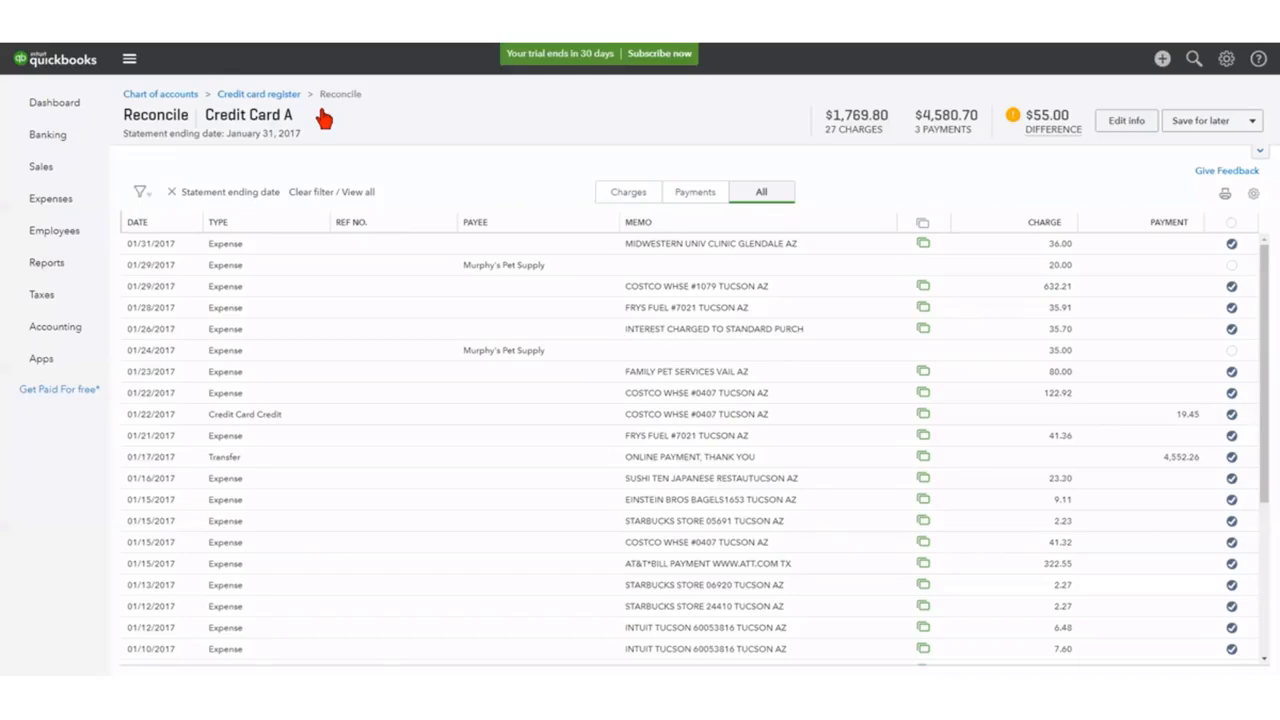
- Review the transaction filter options and the separate lists of payments and charges, returning to all transactions
click(145, 197)
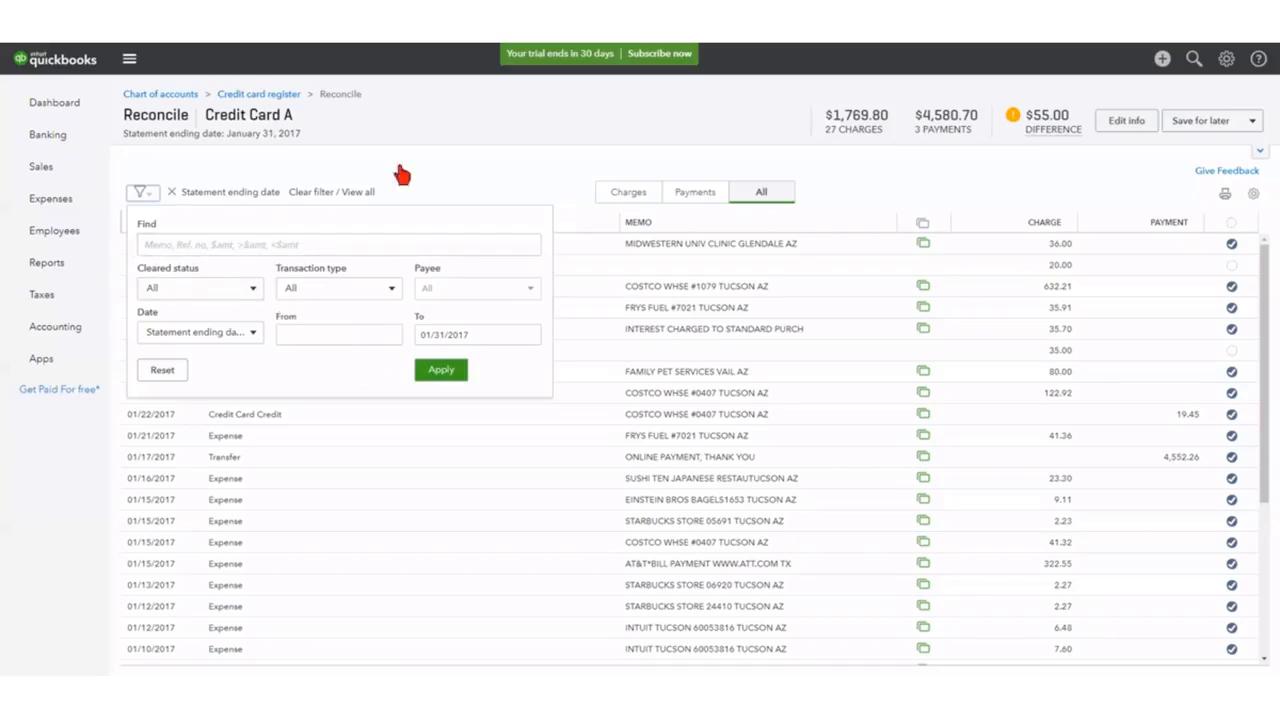
click(459, 166)
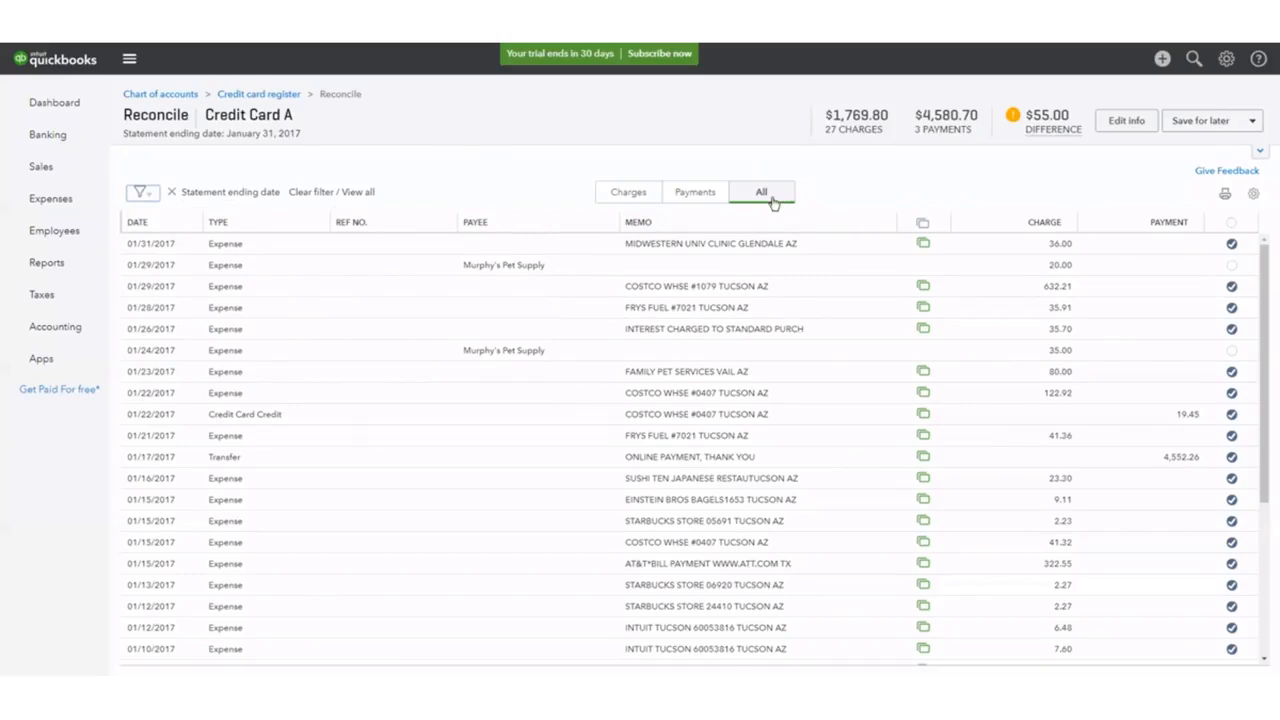
click(691, 196)
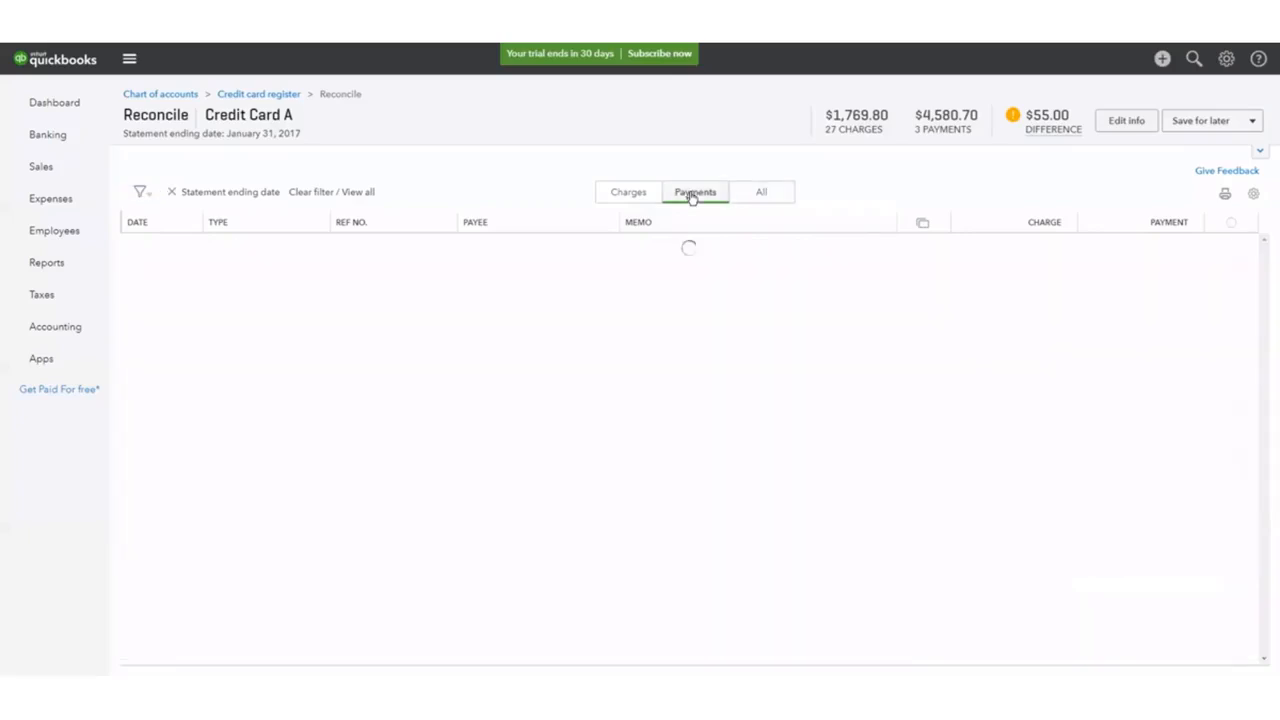
click(617, 195)
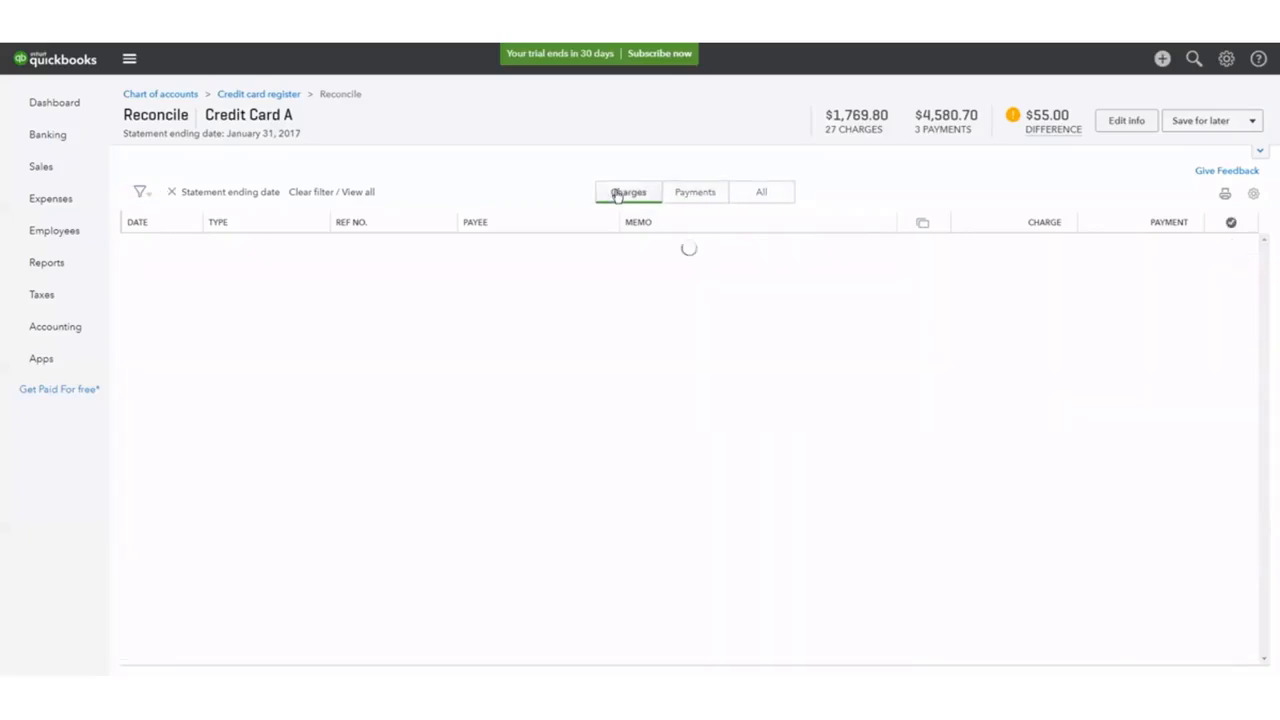
click(763, 196)
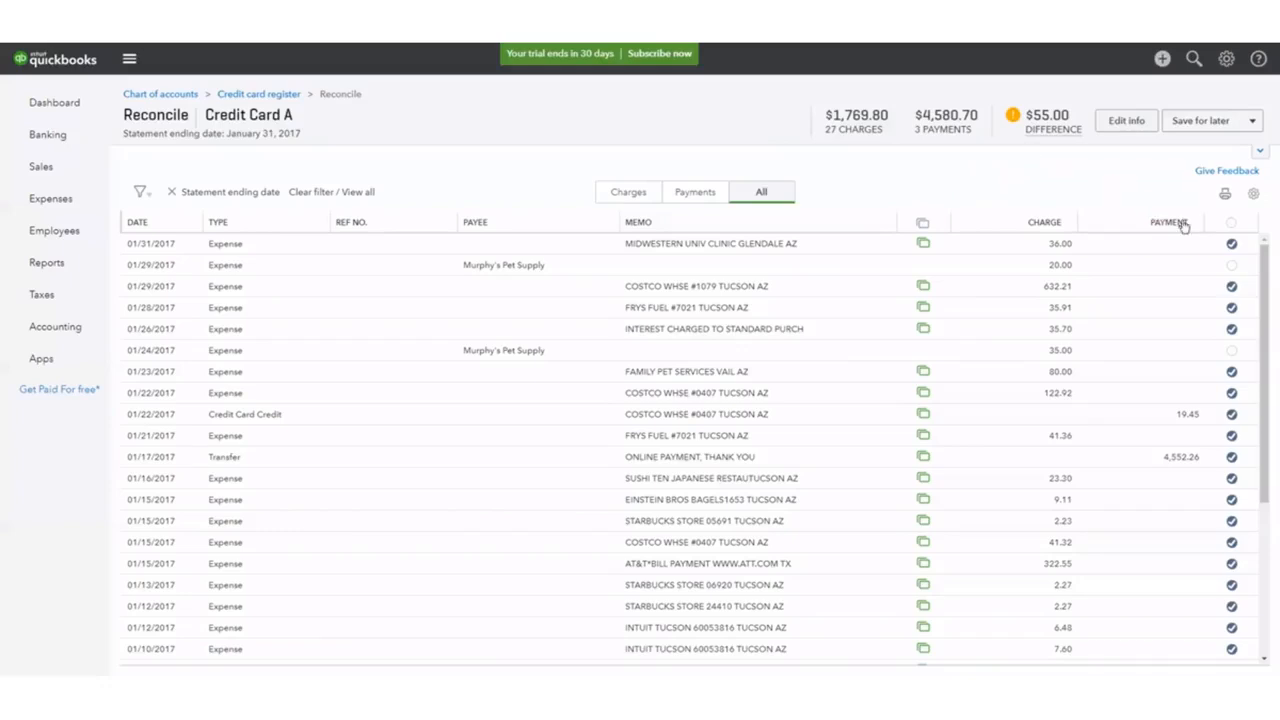
- Unmark the 01/29/2017 Costco charge of 632.21 and mark it as cleared again
mouse_move(1058, 120)
click(1231, 287)
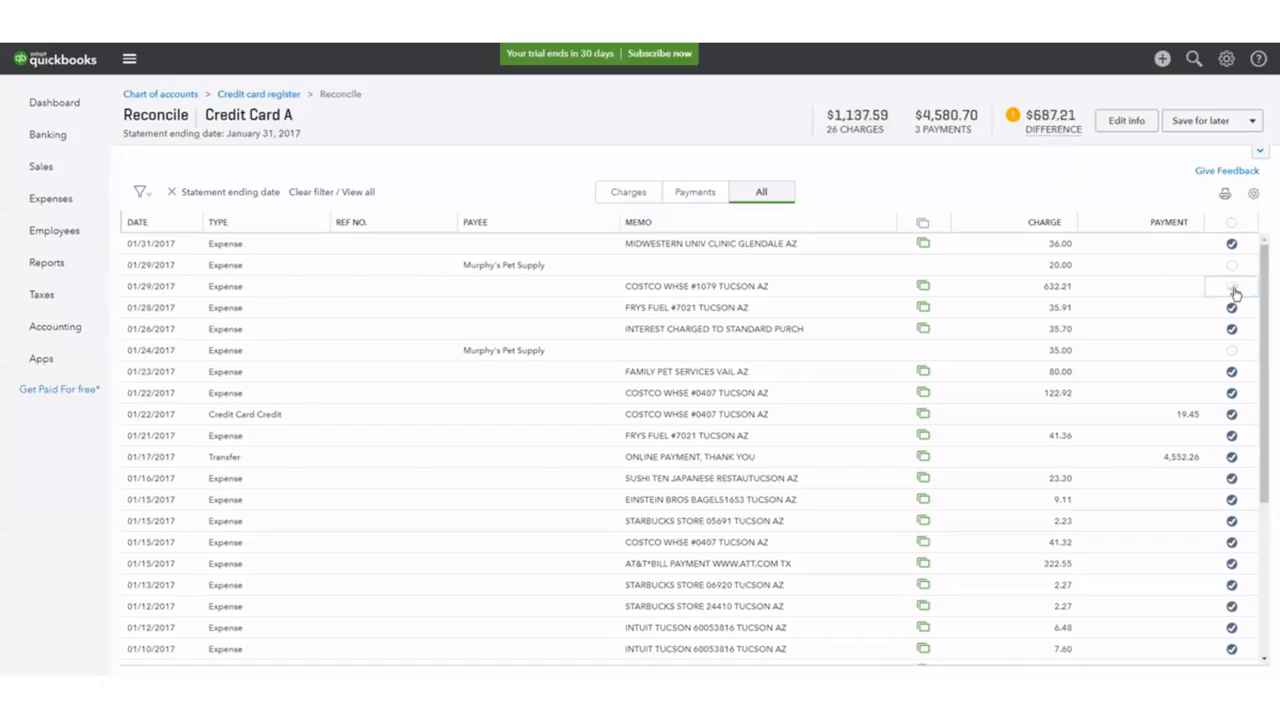
click(1232, 289)
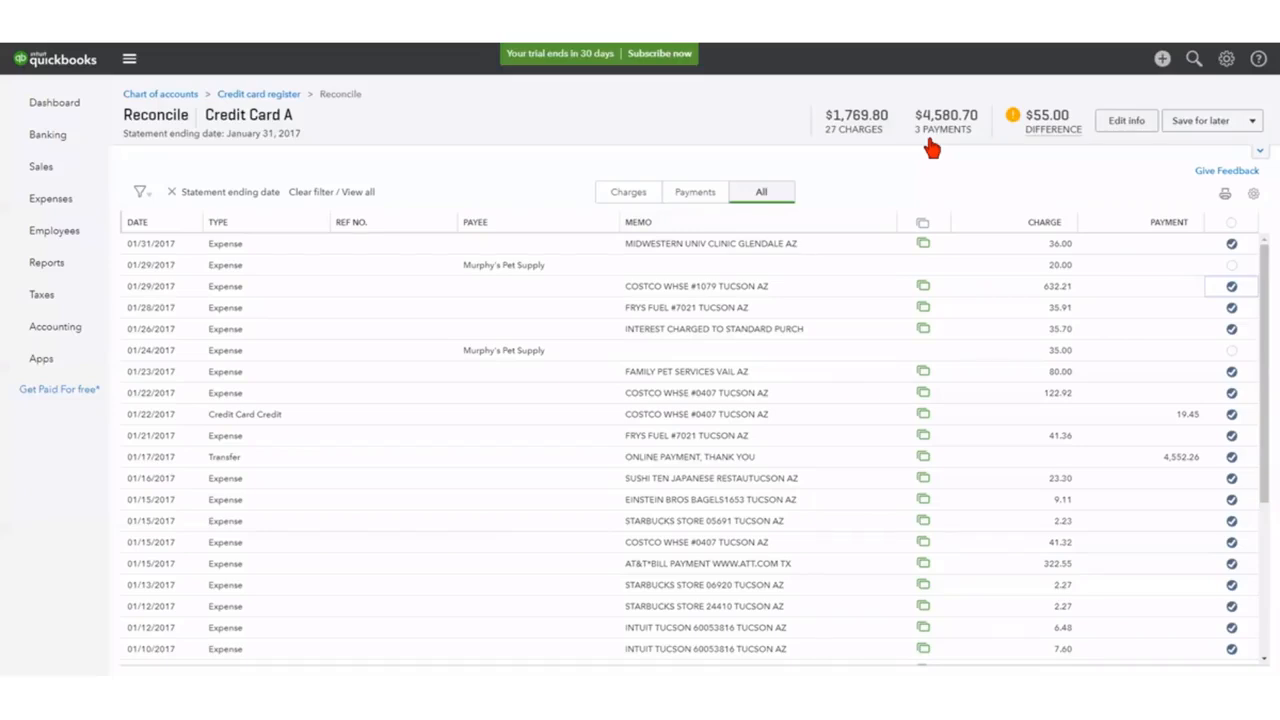
- Expand the reconciliation summary to review how the difference is calculated, and collapse it again
click(1260, 155)
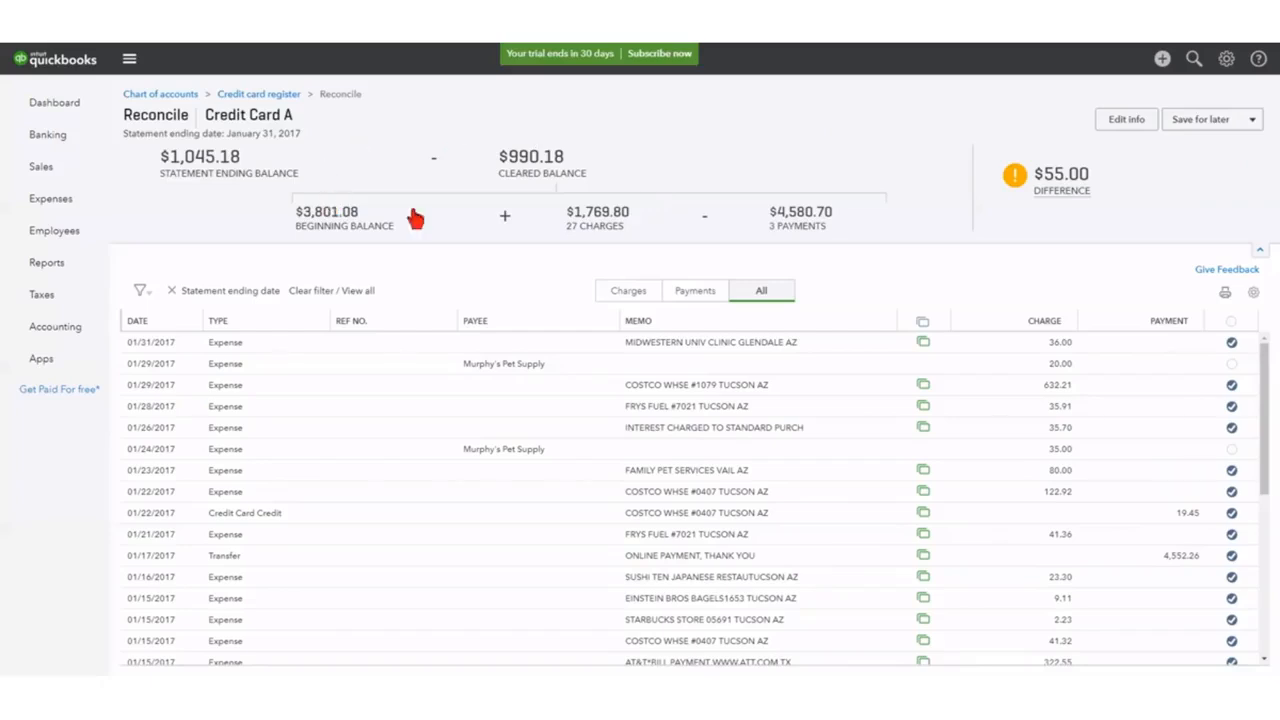
mouse_move(1050, 193)
click(1260, 250)
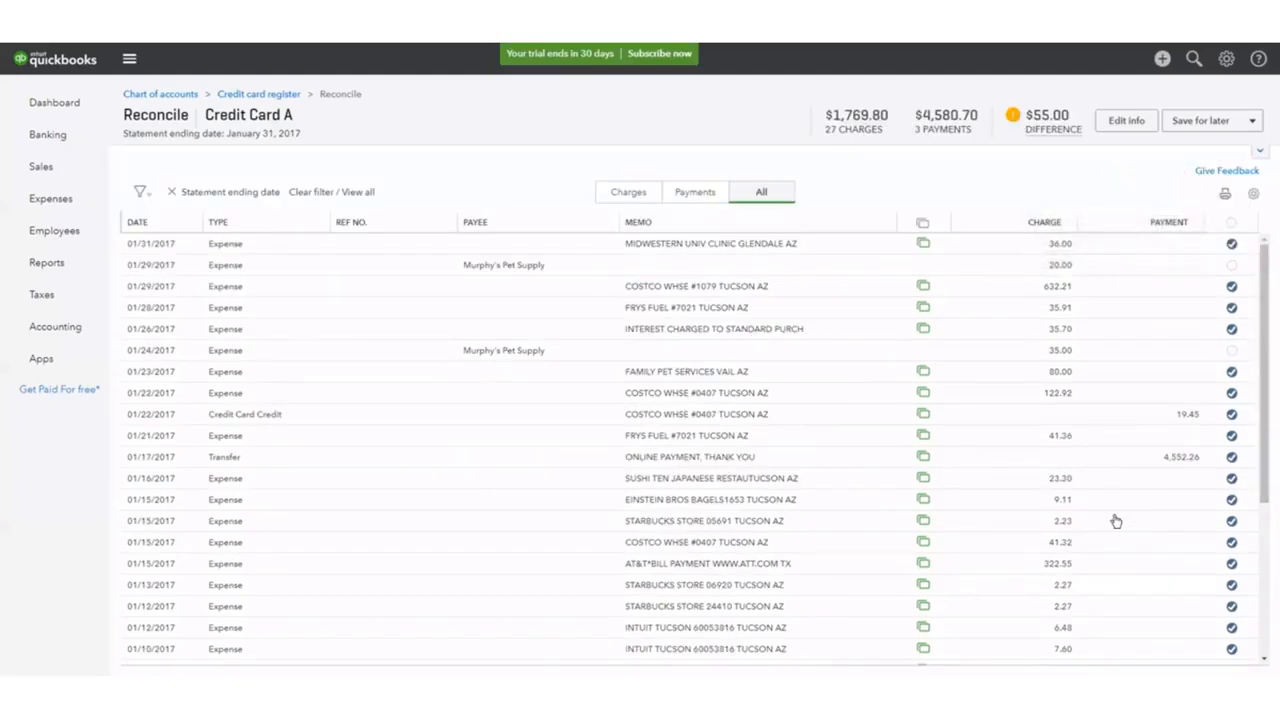
- Sort the transactions by date in ascending order and back to descending order
right_click(812, 271)
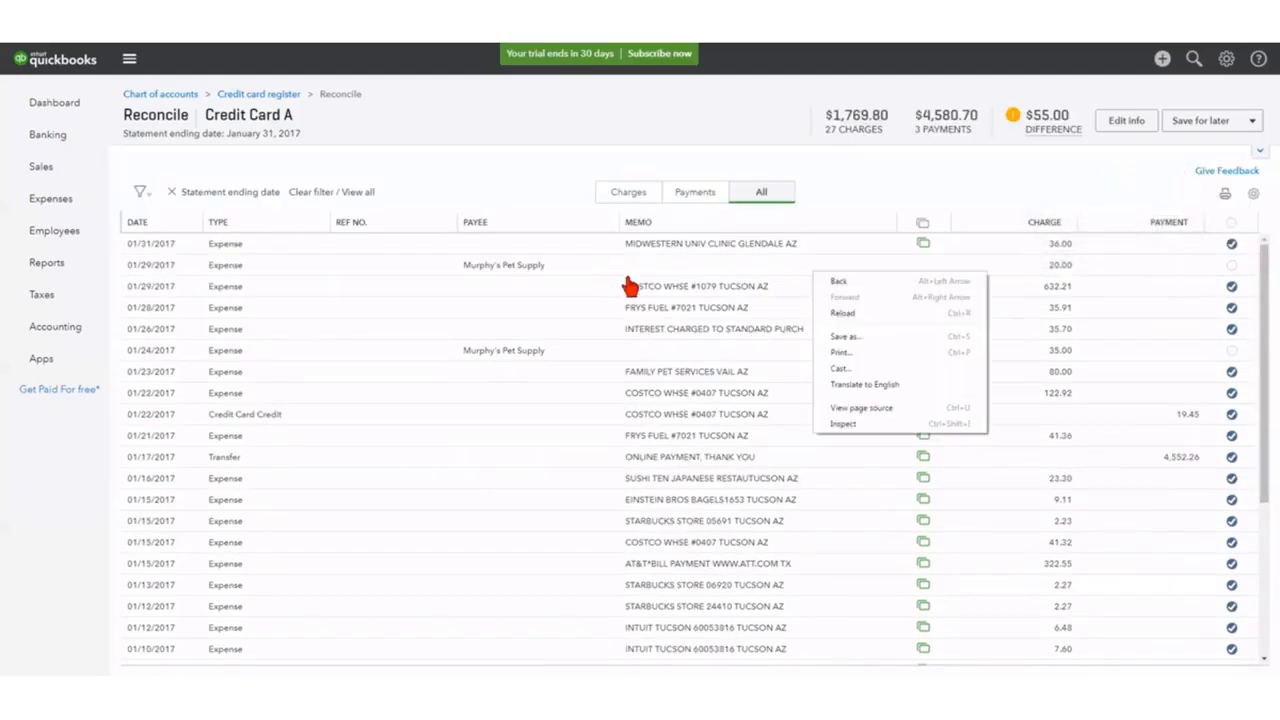
click(877, 180)
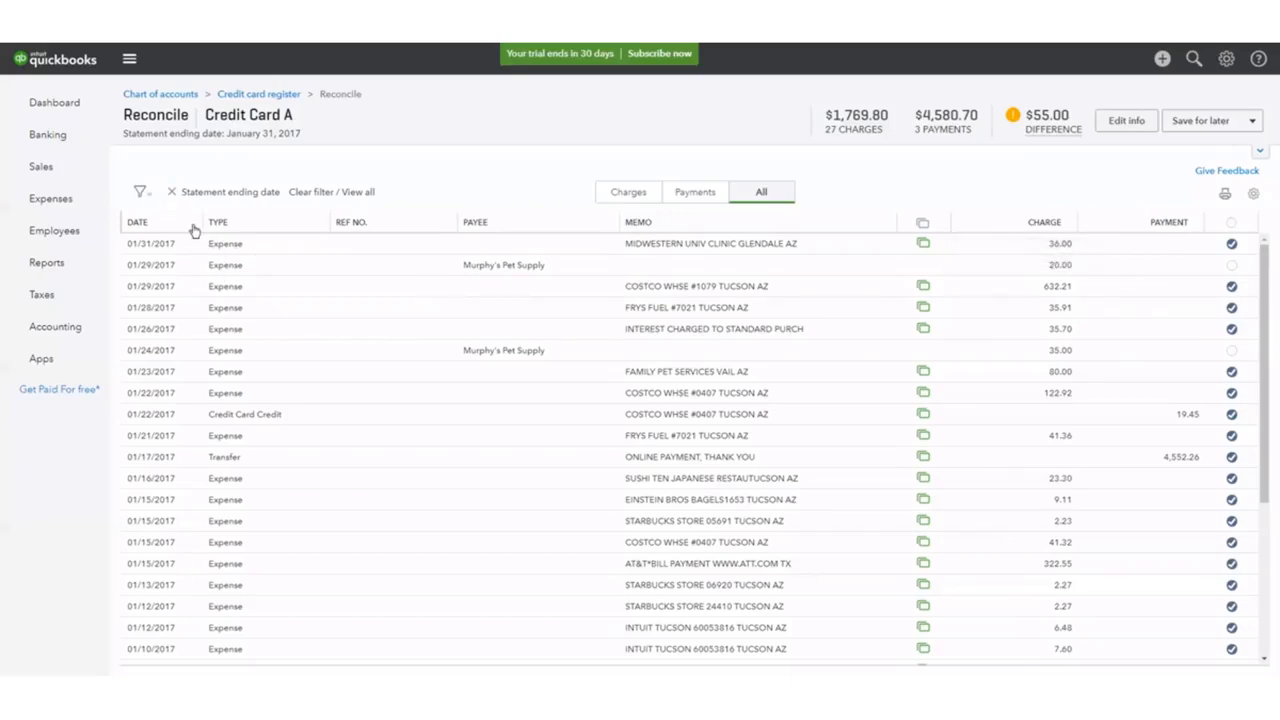
click(156, 224)
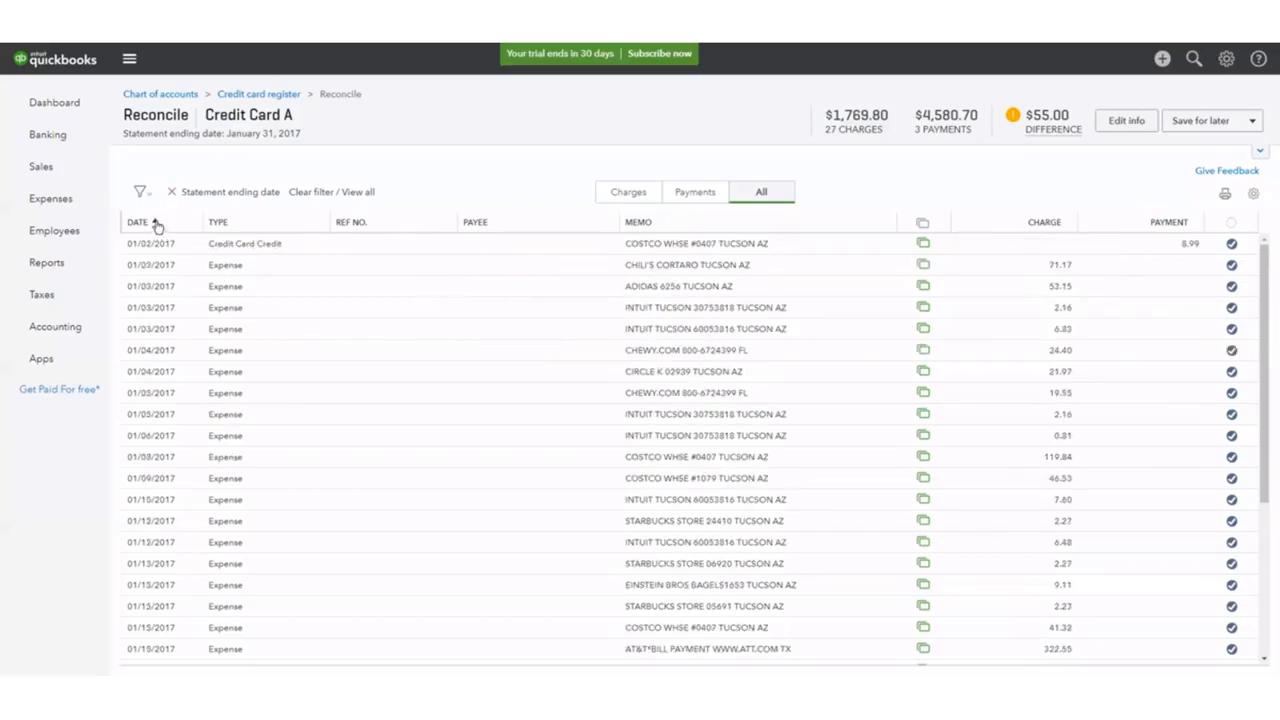
click(156, 224)
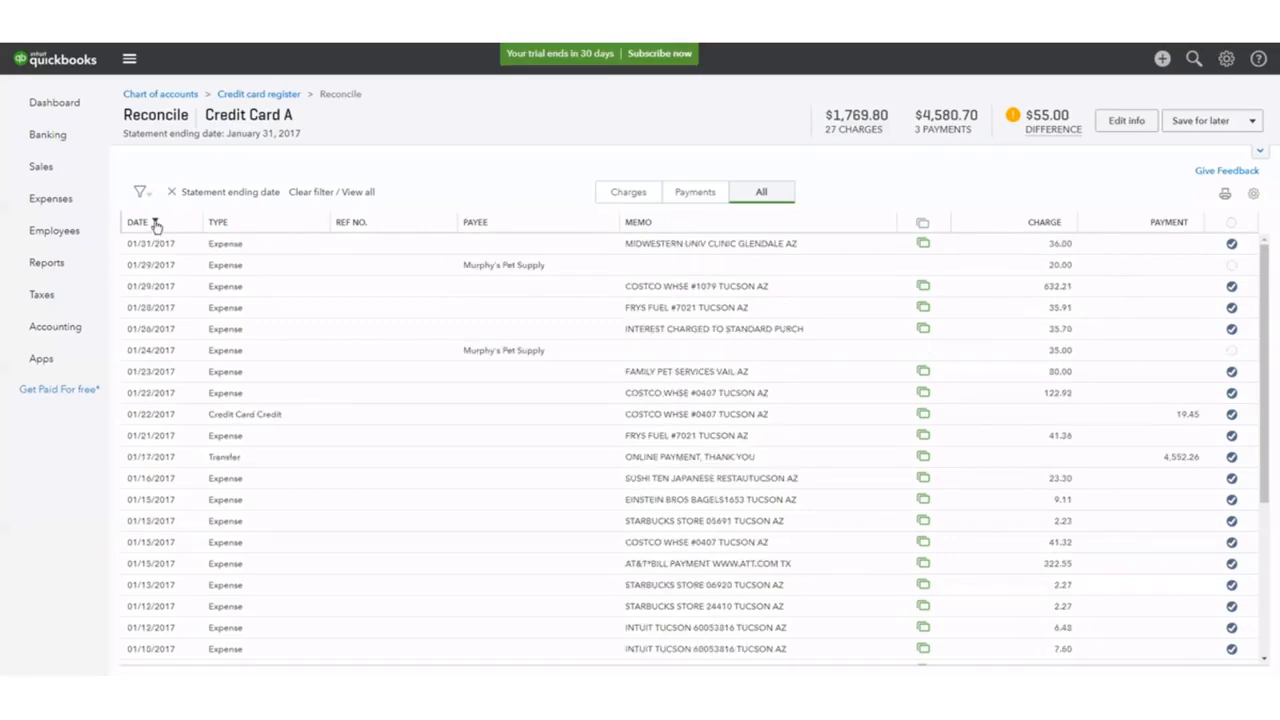
- Mark the two Murphy's Pet Supply expenses of 20.00 and 35.00 as cleared and finish the reconciliation
click(1232, 267)
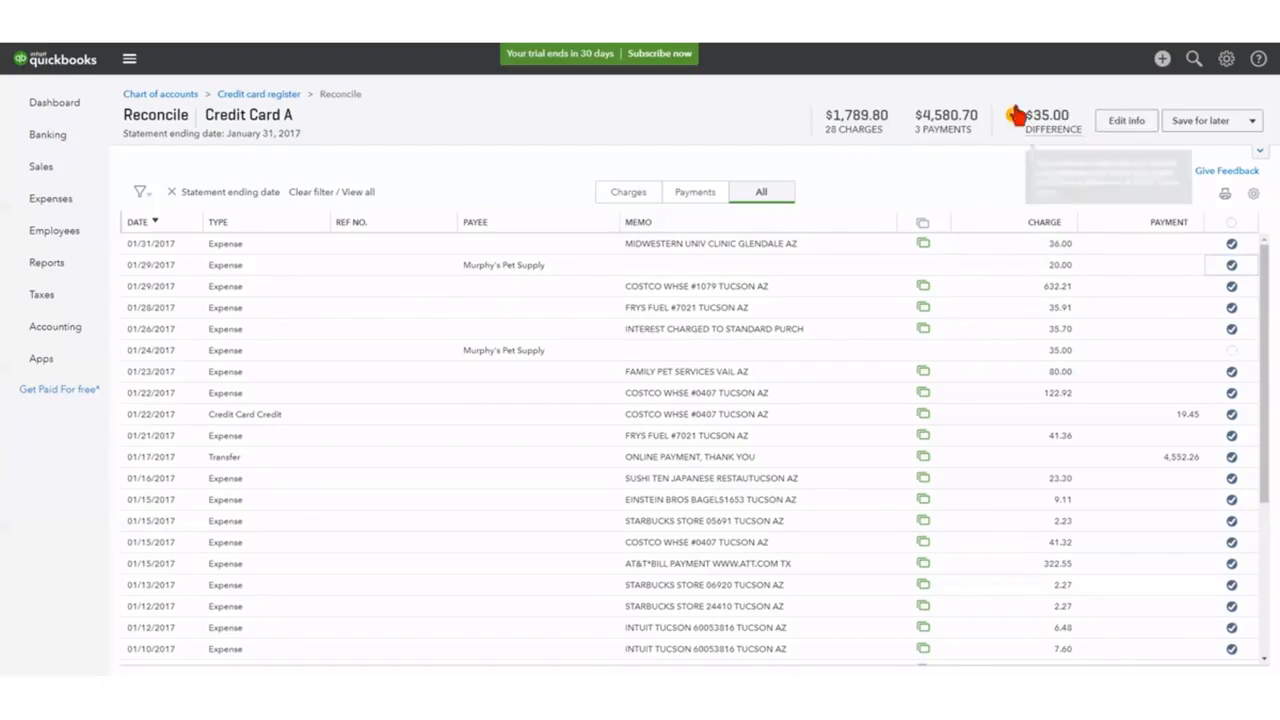
click(1232, 350)
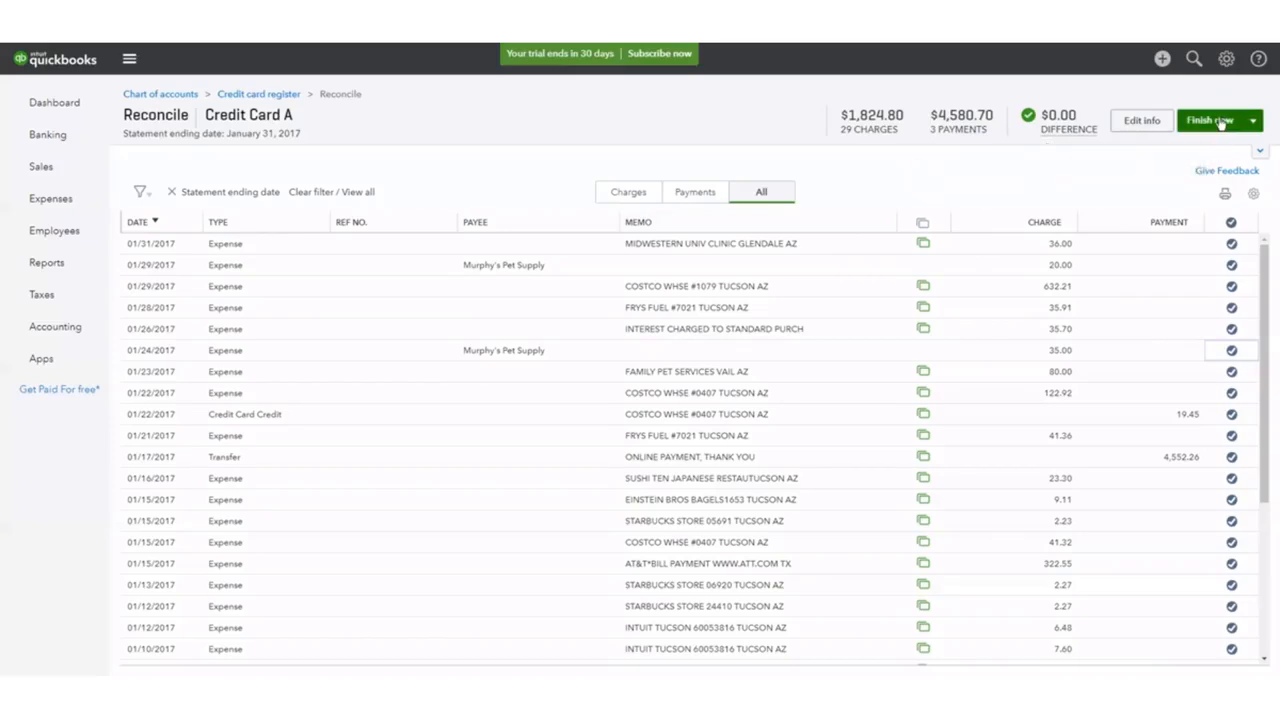
click(1210, 121)
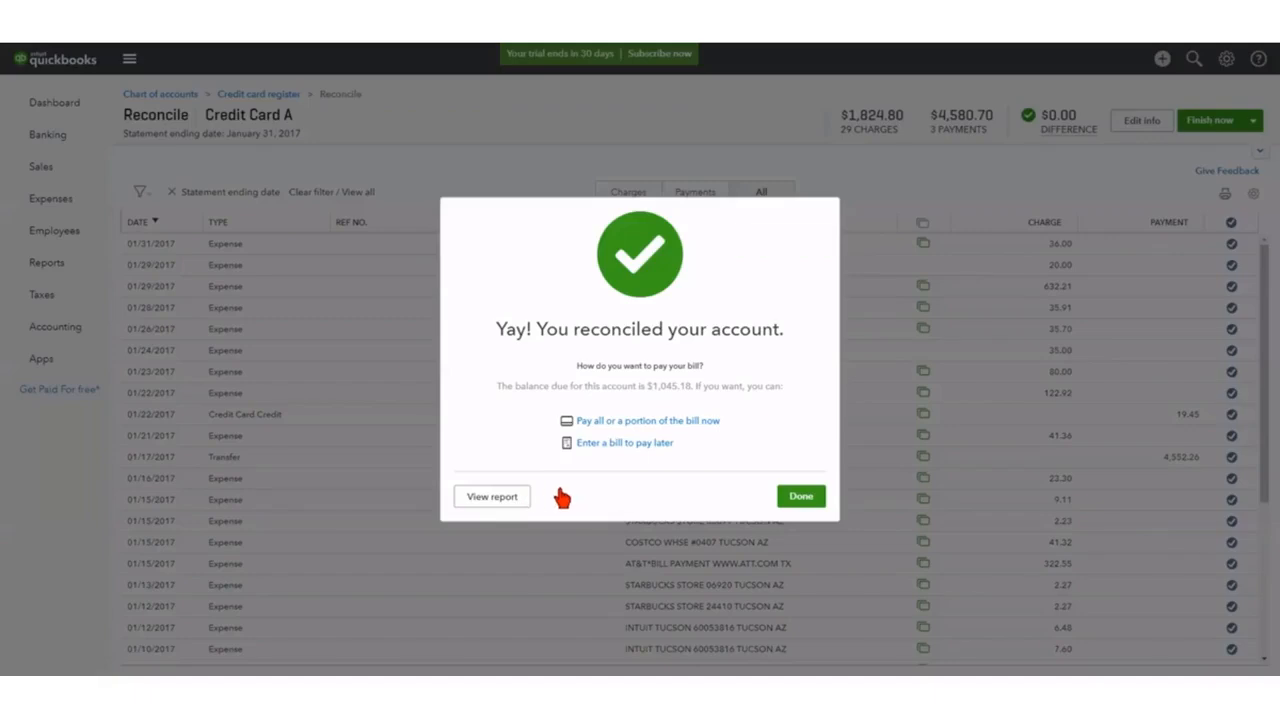
click(802, 497)
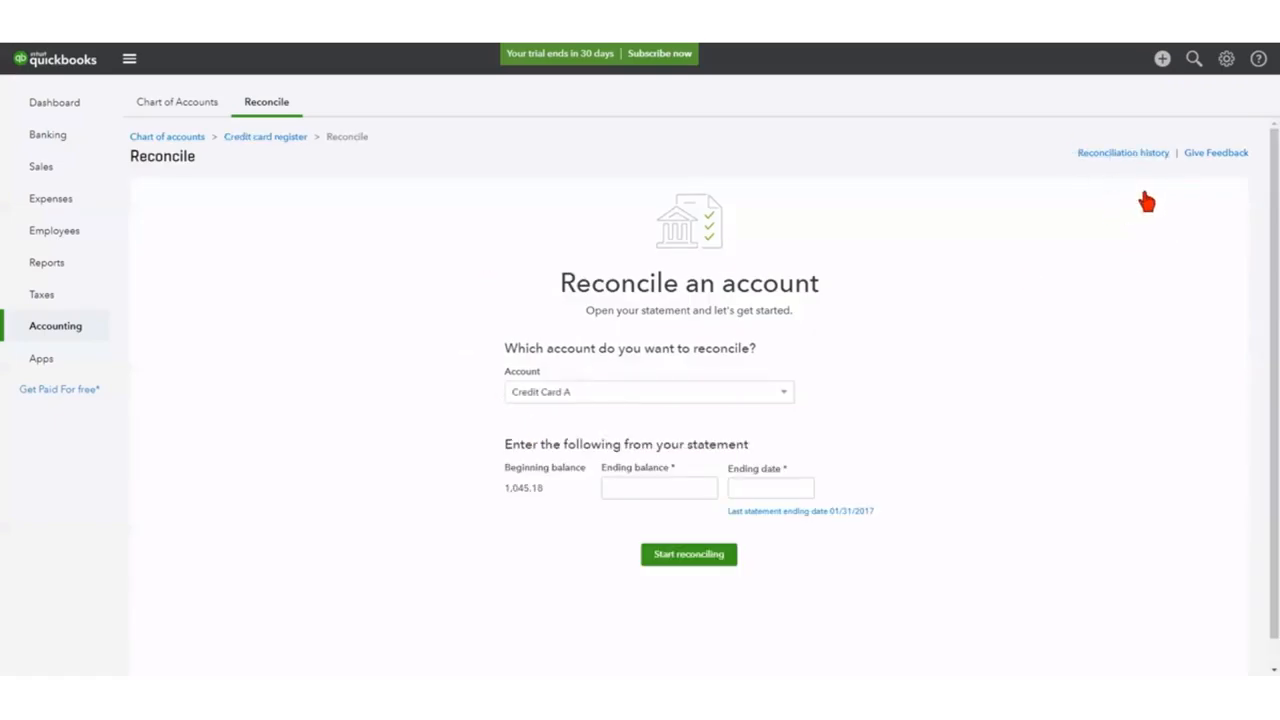
- View the reconciliation history for Credit Card A and check which other accounts can be chosen
click(1106, 156)
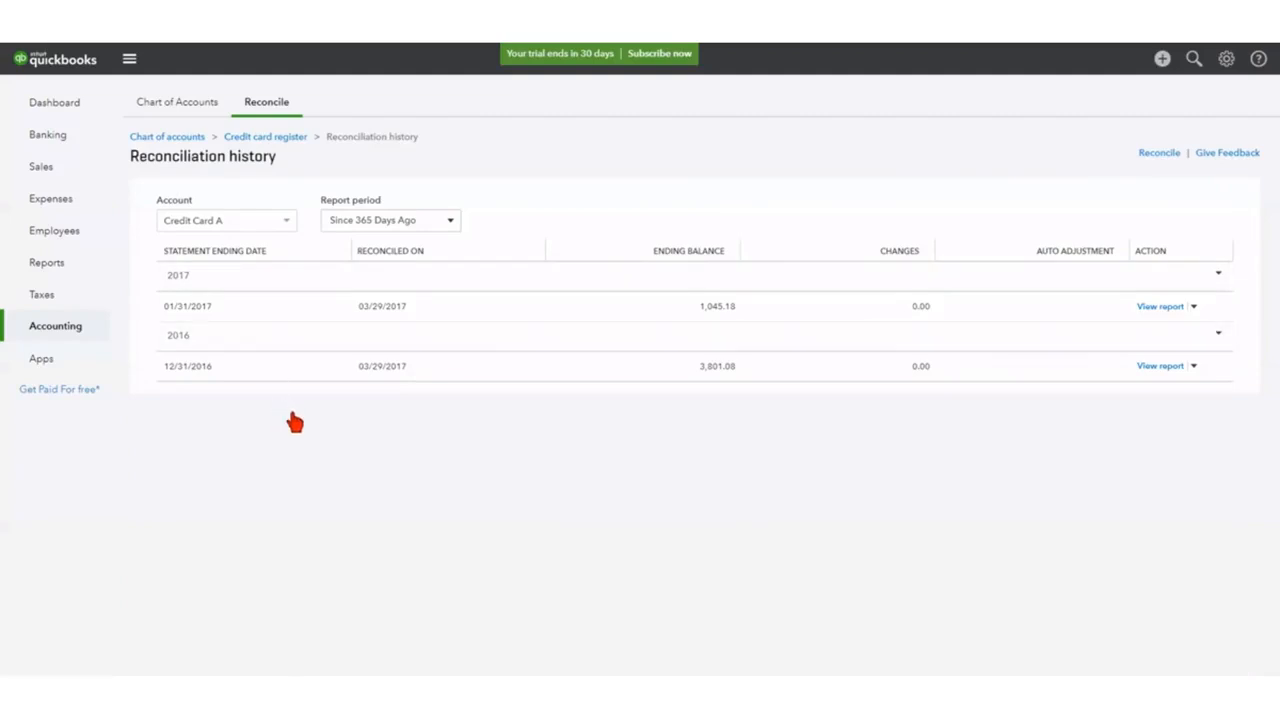
click(285, 221)
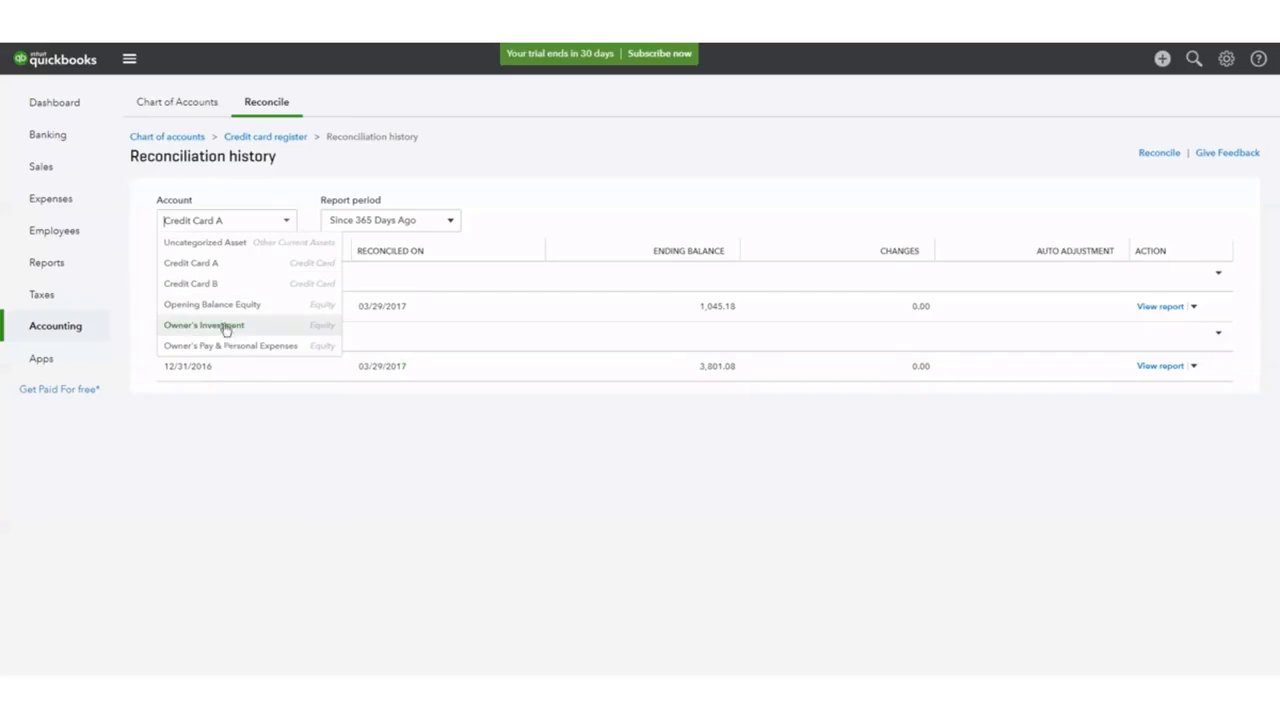
click(495, 207)
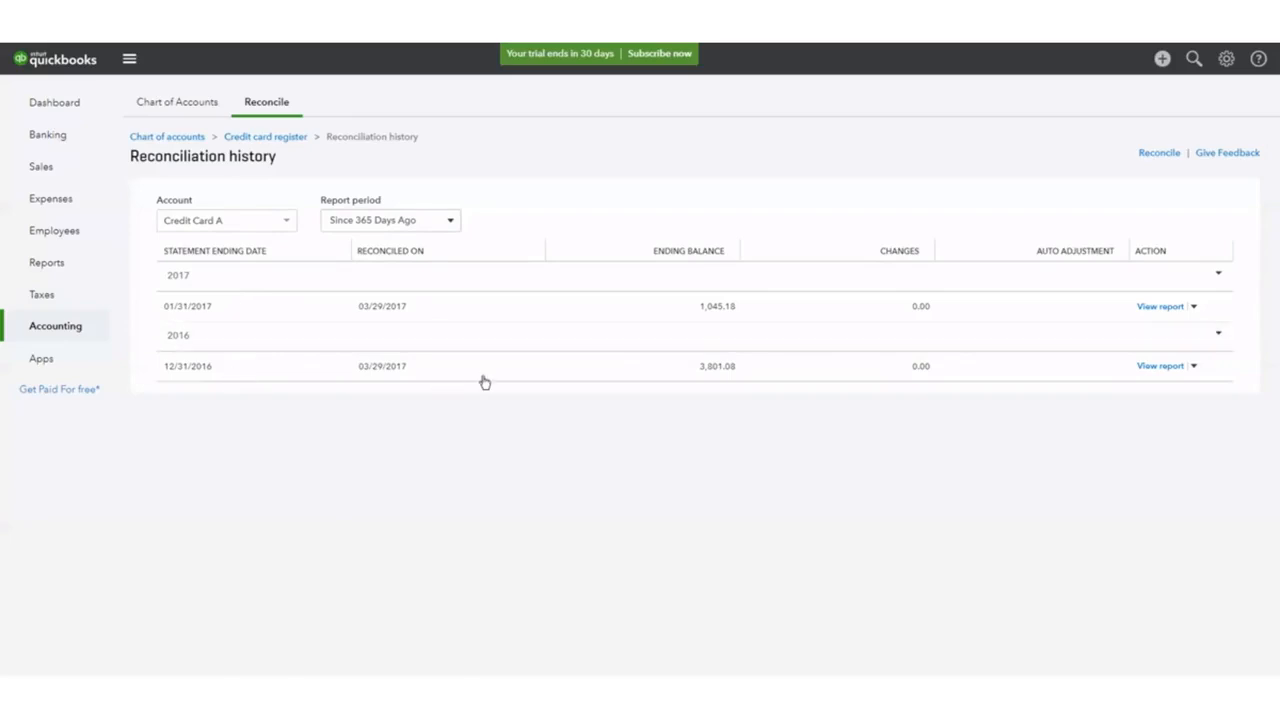
- Return to the reconciliation setup and choose Credit Card B as the account to reconcile
click(260, 104)
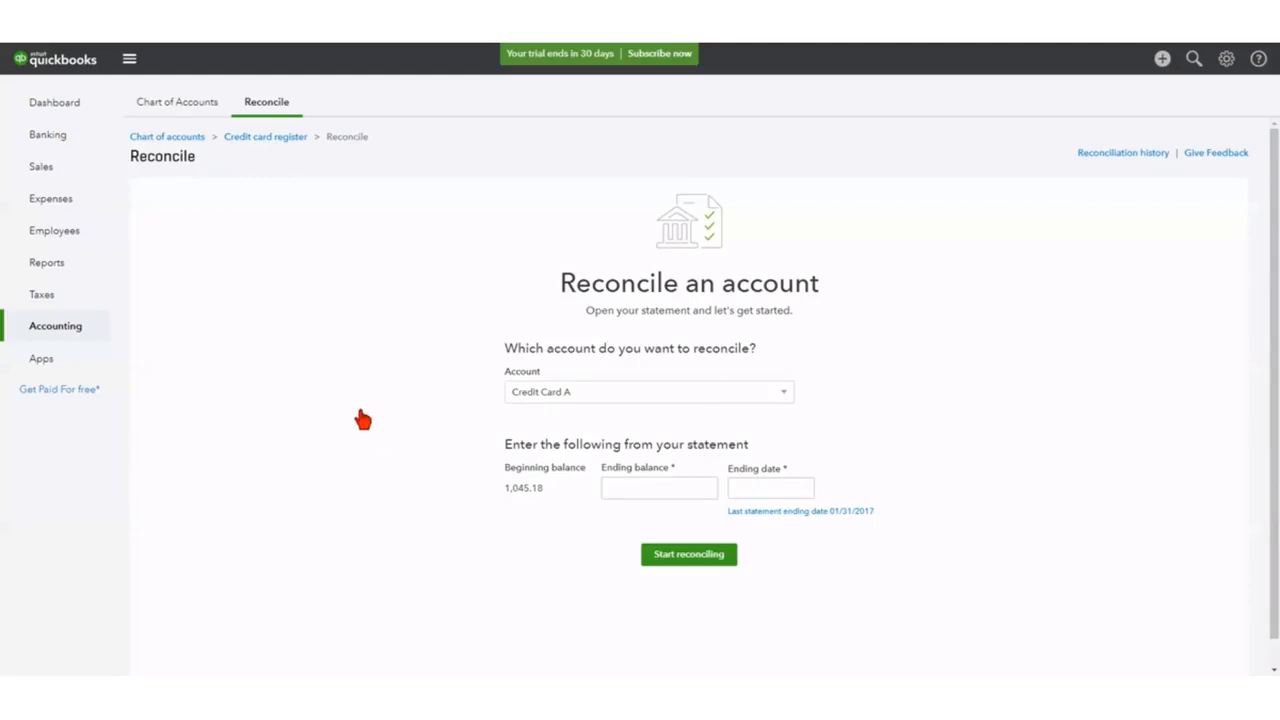
click(782, 394)
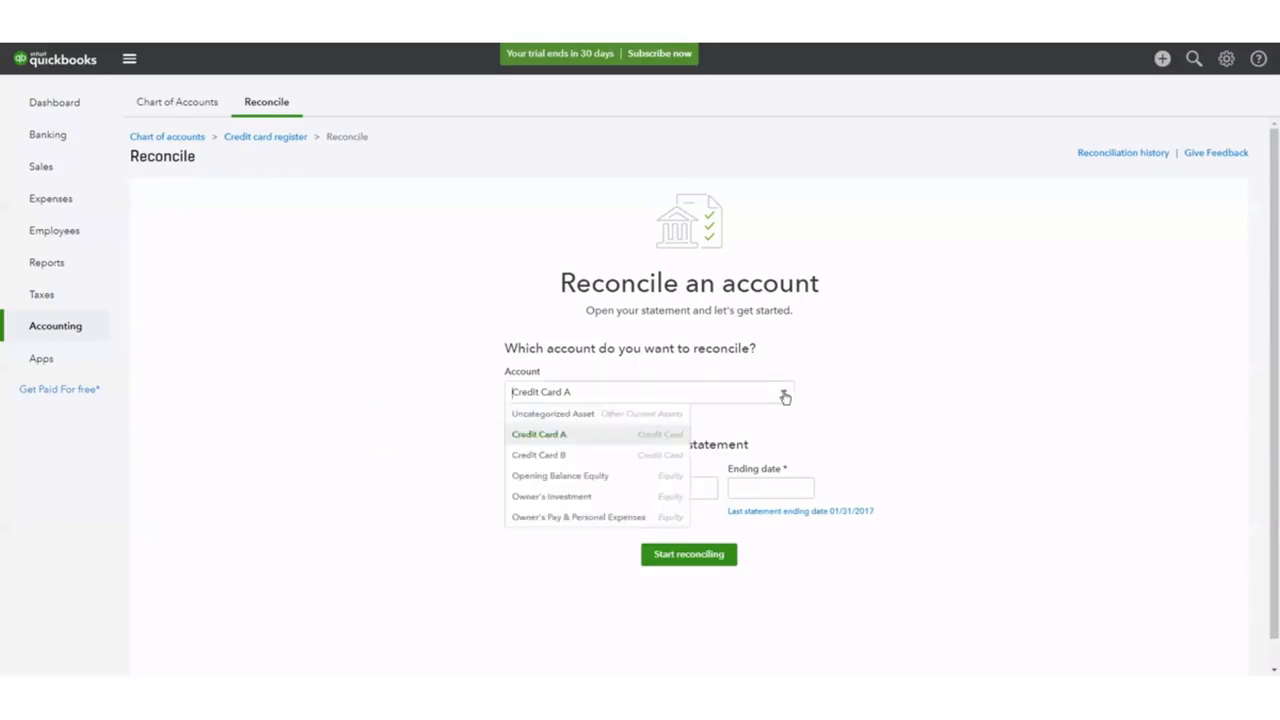
click(536, 457)
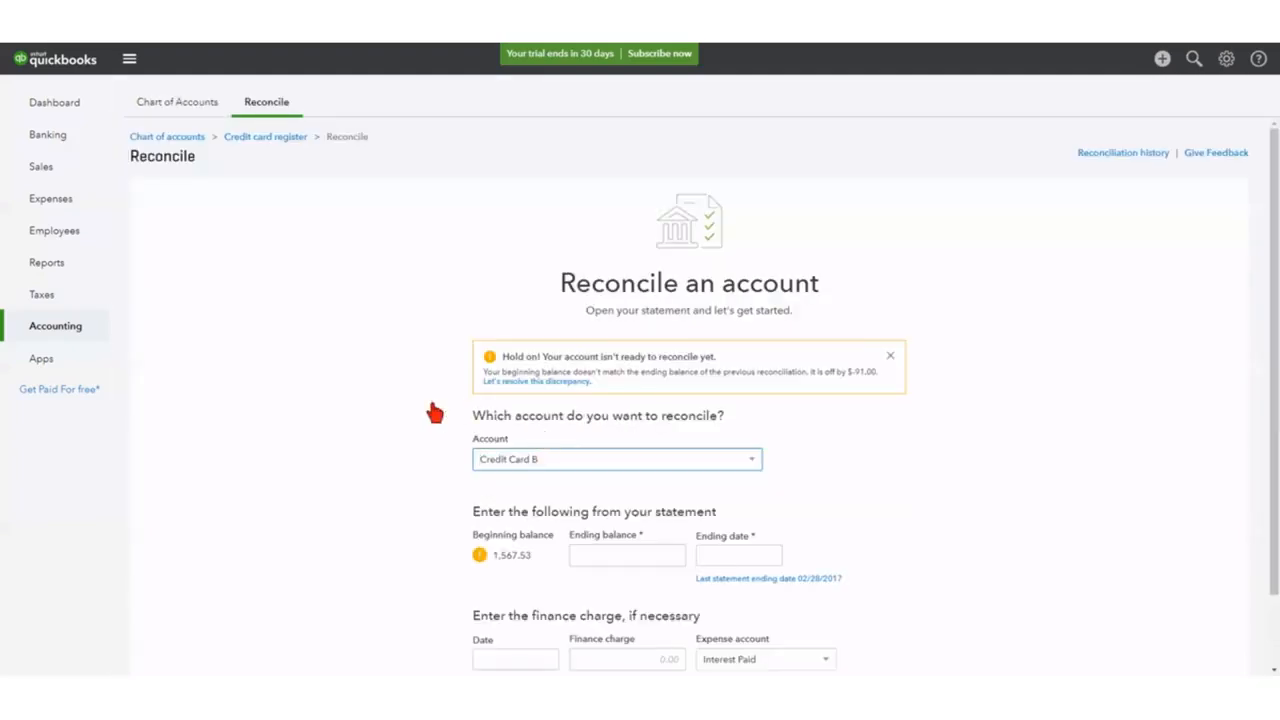
- Open the discrepancy report for Credit Card B, restore the reconciled status of the 02/16/2017 expense, and save it
scroll(898, 494, down, 1)
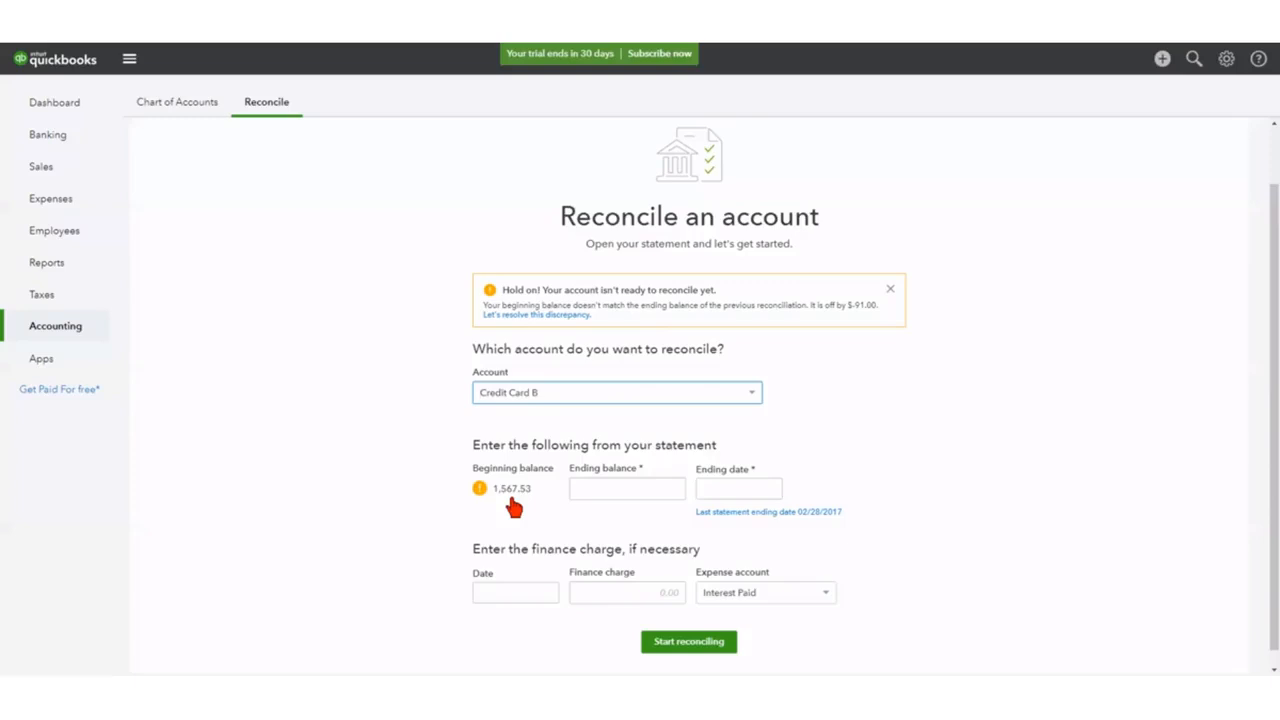
click(537, 316)
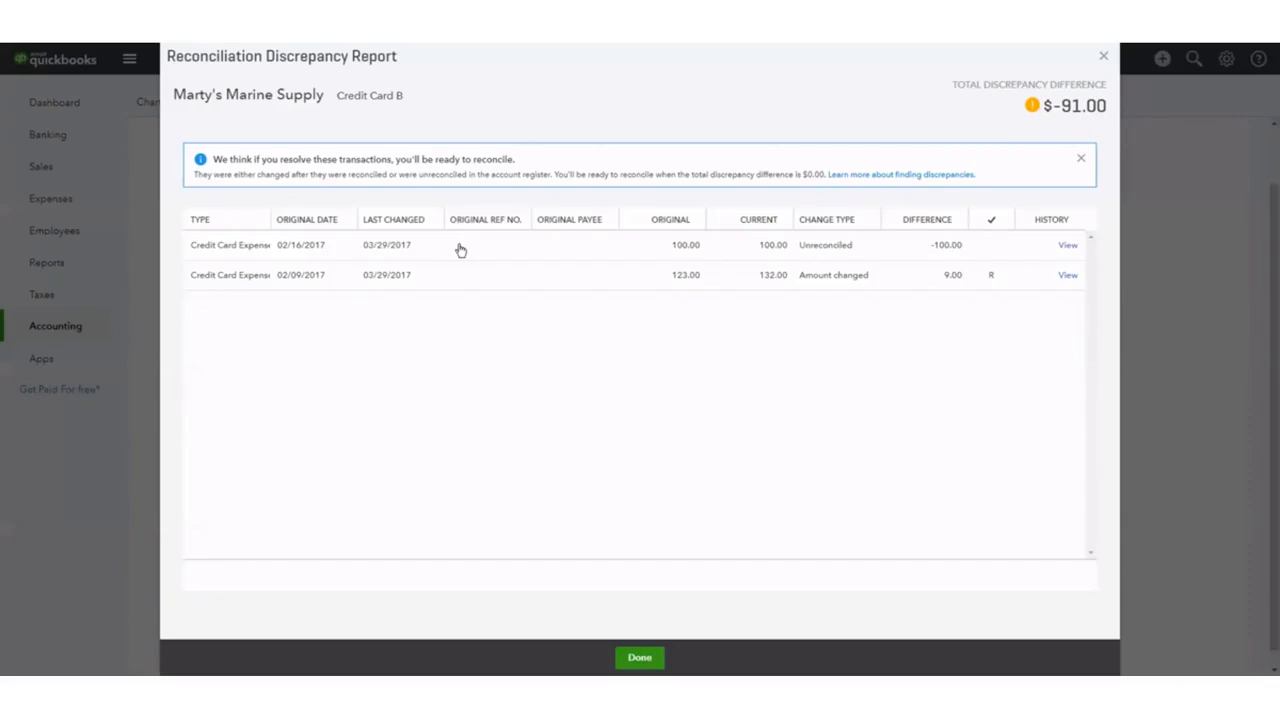
click(1068, 248)
click(584, 246)
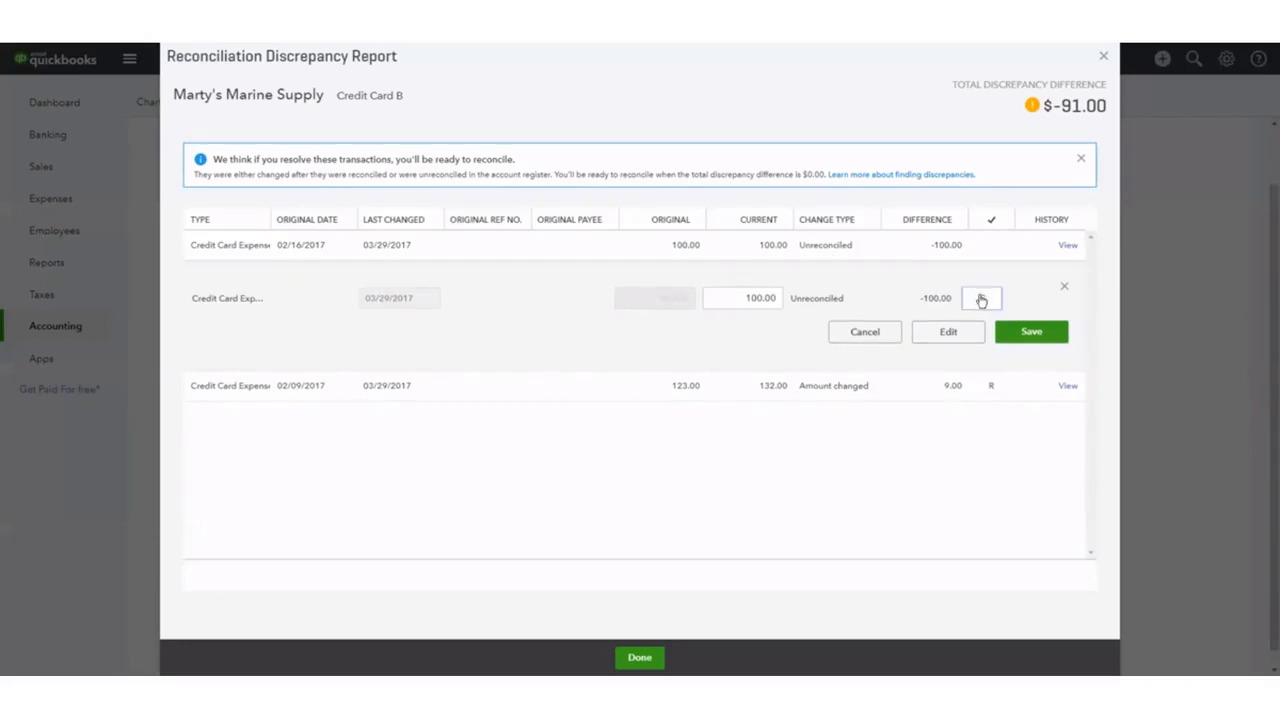
click(983, 300)
click(1032, 333)
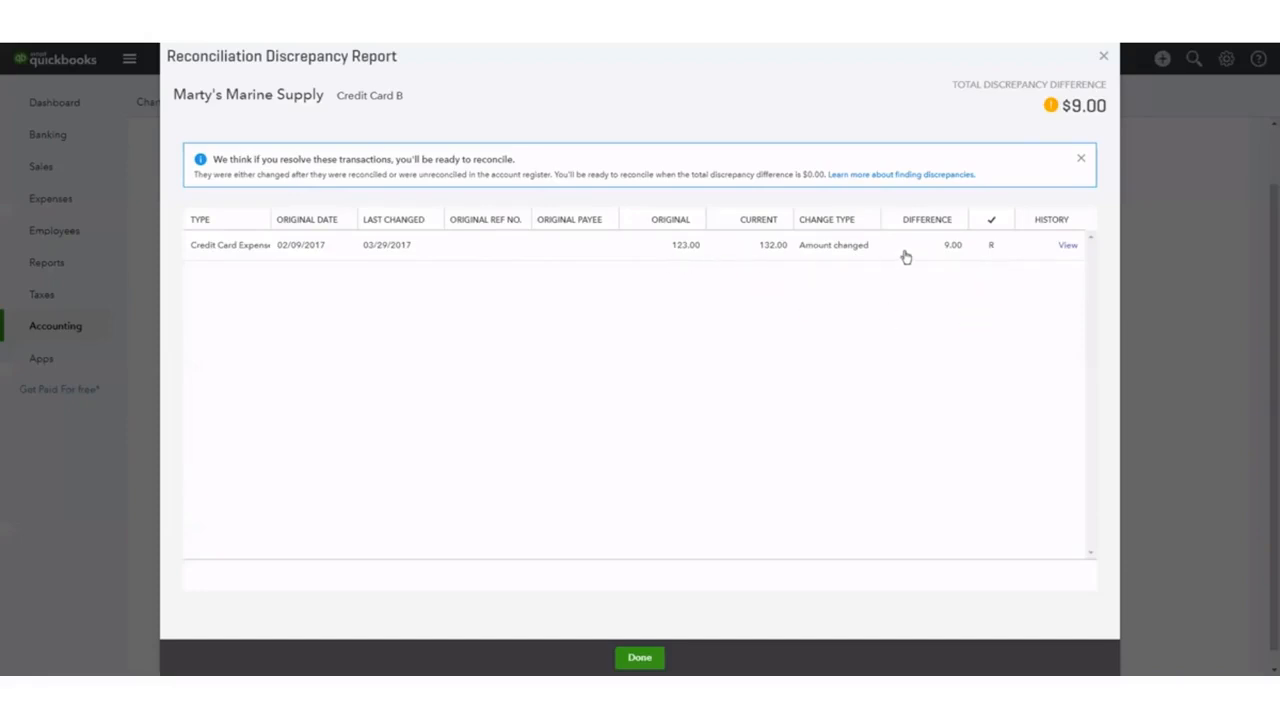
- Edit the 02/09/2017 expense, set its Advertising & Marketing line amount to 123, and save the change to the reconciled transaction
click(558, 246)
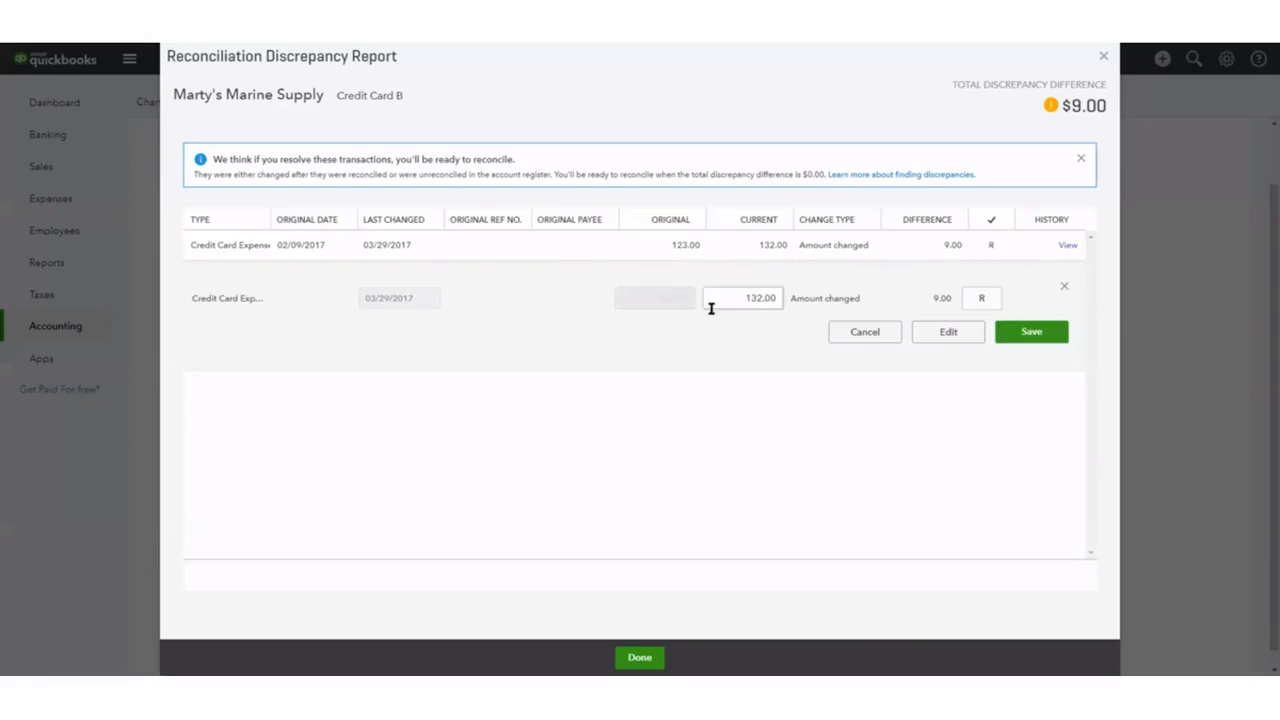
click(947, 334)
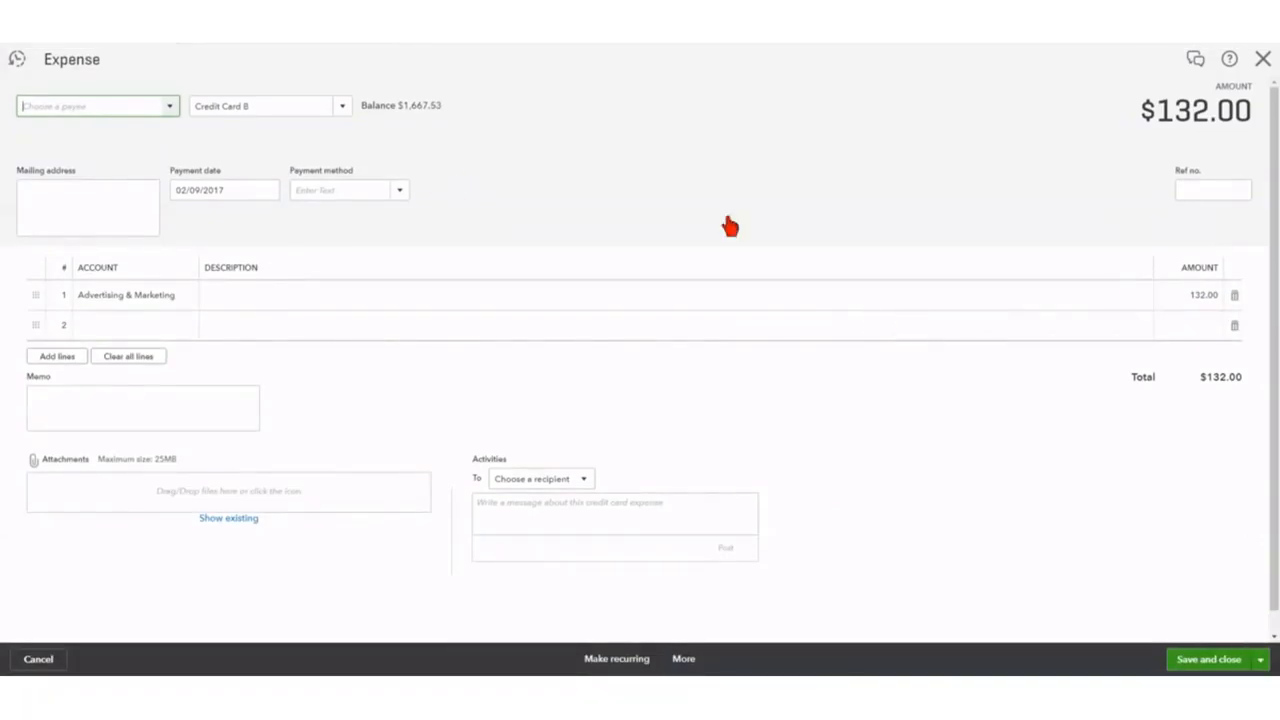
click(1200, 296)
text(123)
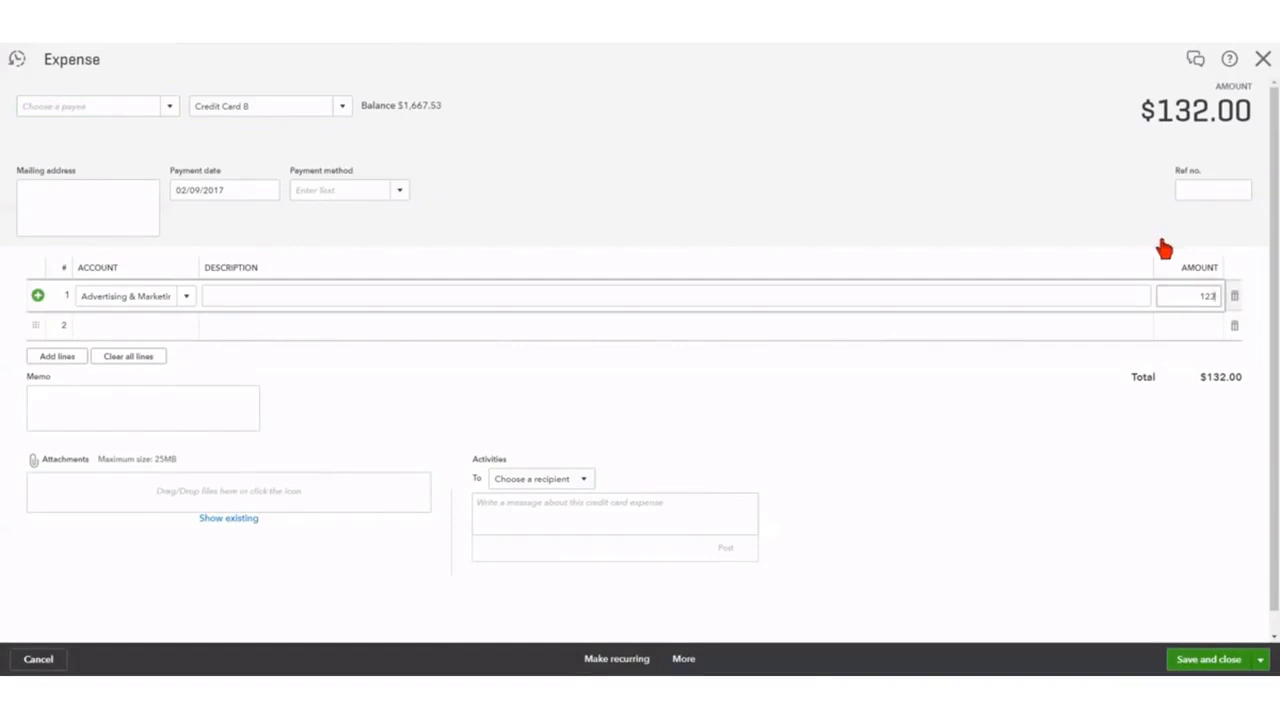
click(1207, 659)
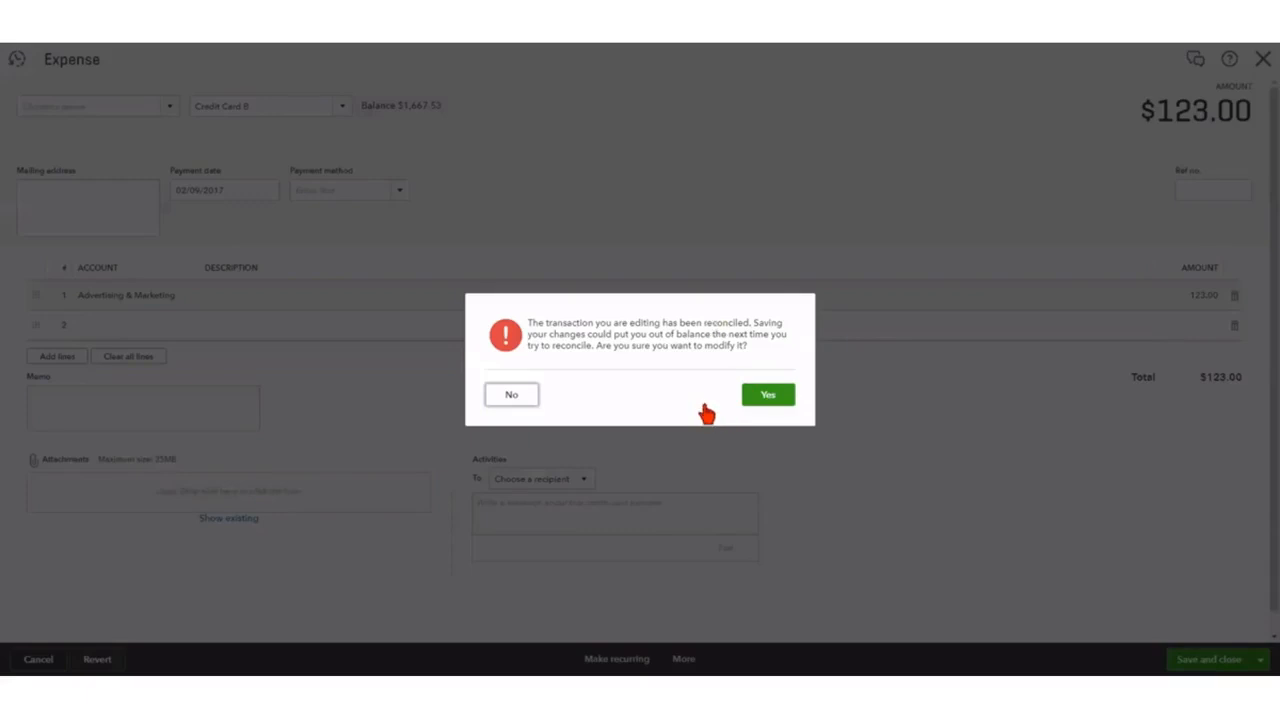
click(769, 396)
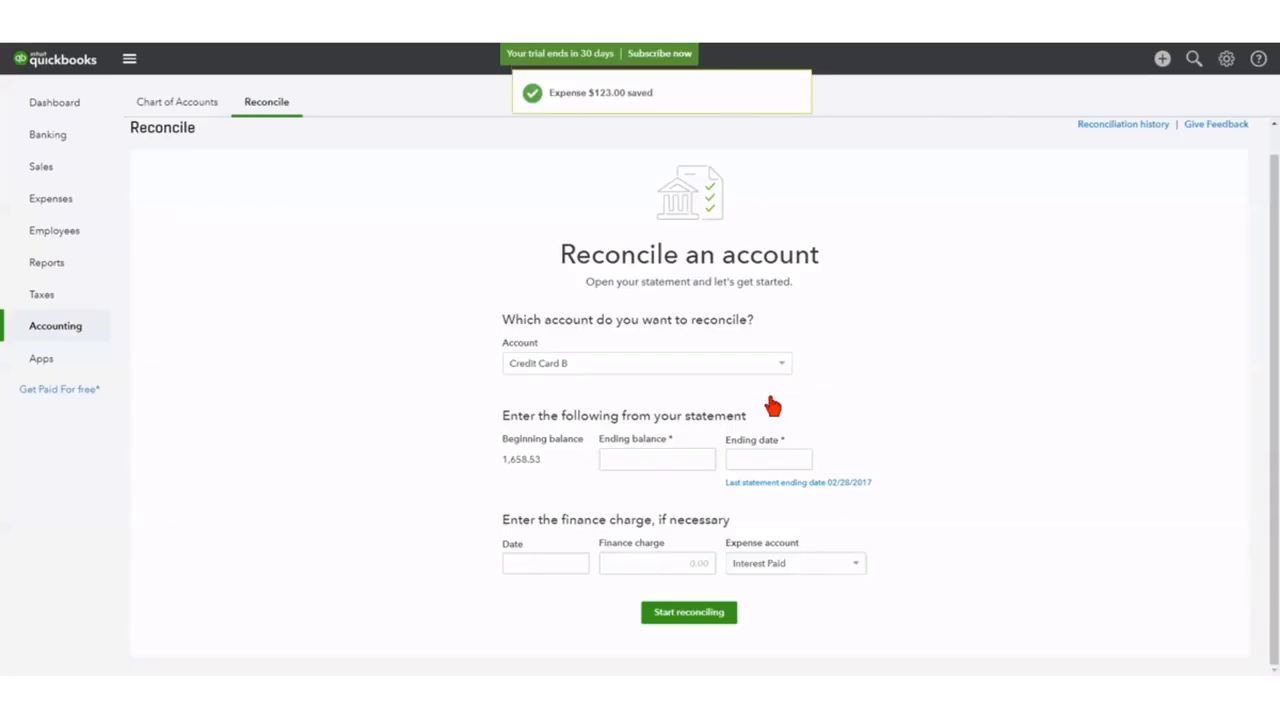